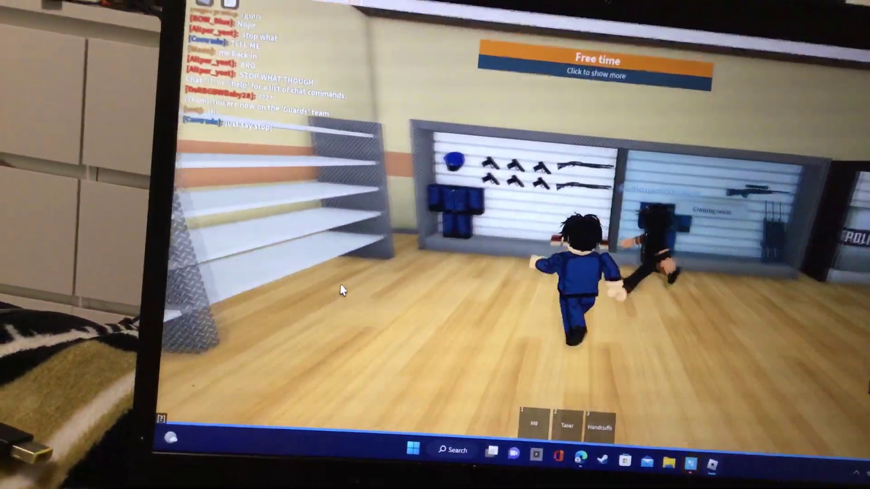
Step: As a guard, walk into the armory and stand beside the weapon racks
key("s")
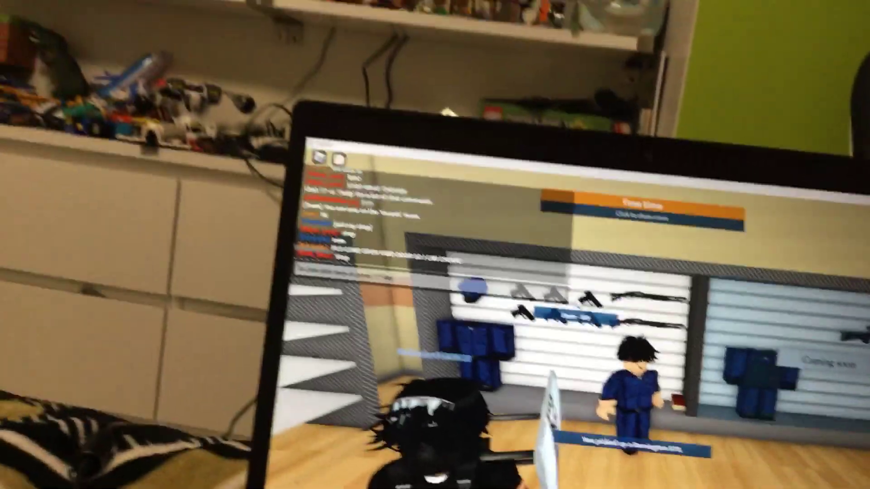
Step: Walk the guard out of the armory, down the hallway and through the glass doors
key("s")
key("s")
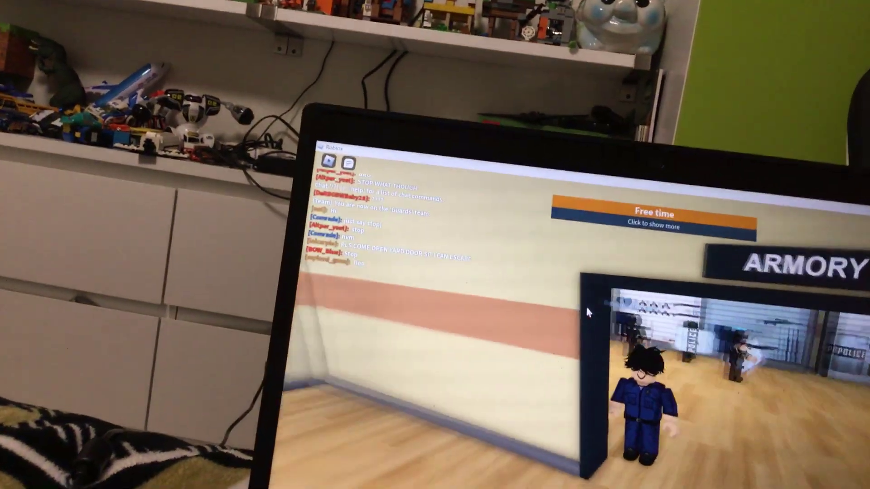
key("s")
key("w")
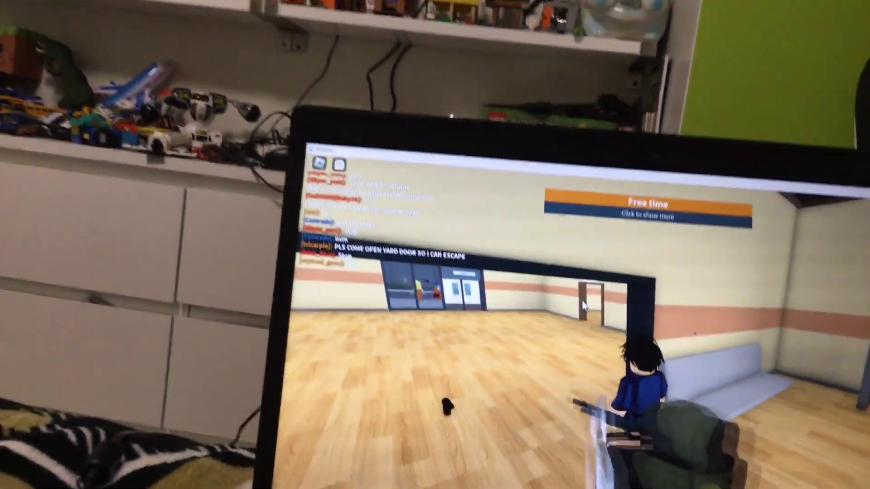
key("w")
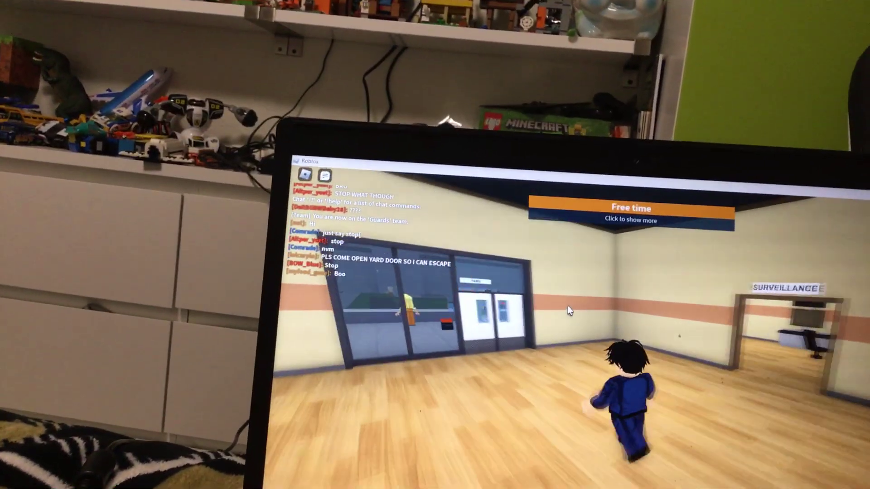
key("w")
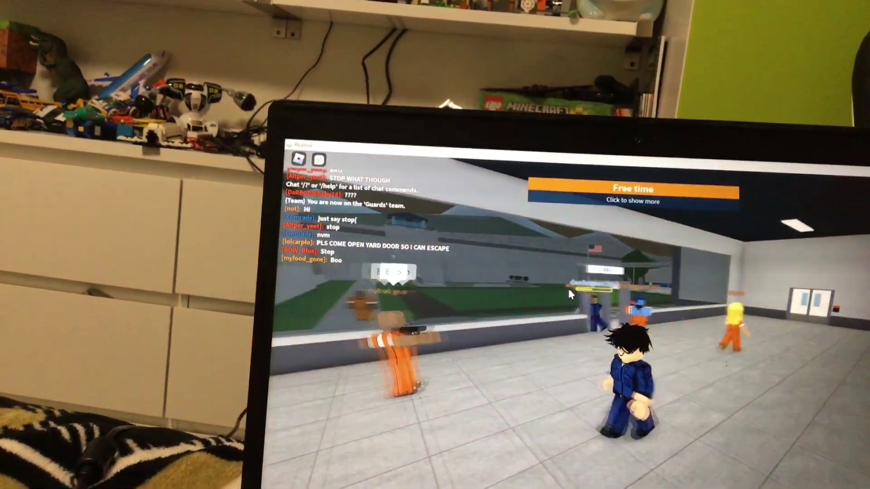
key("s")
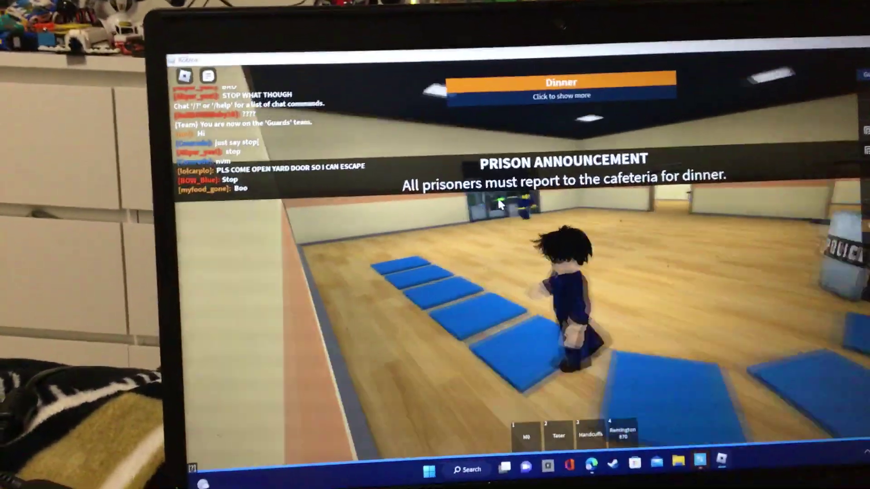
key("w")
key("w")
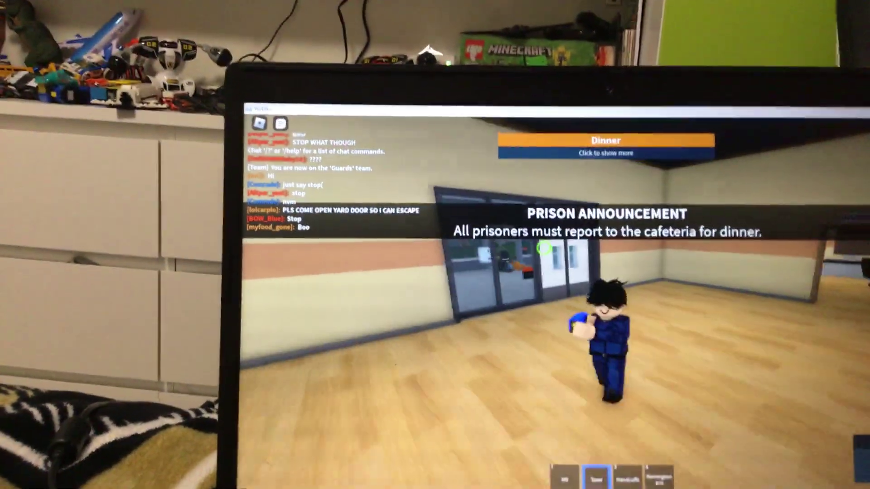
key("w")
Step: Head down the corridor into the yard and fire the Remington 870 twice at the prisoner
key("w")
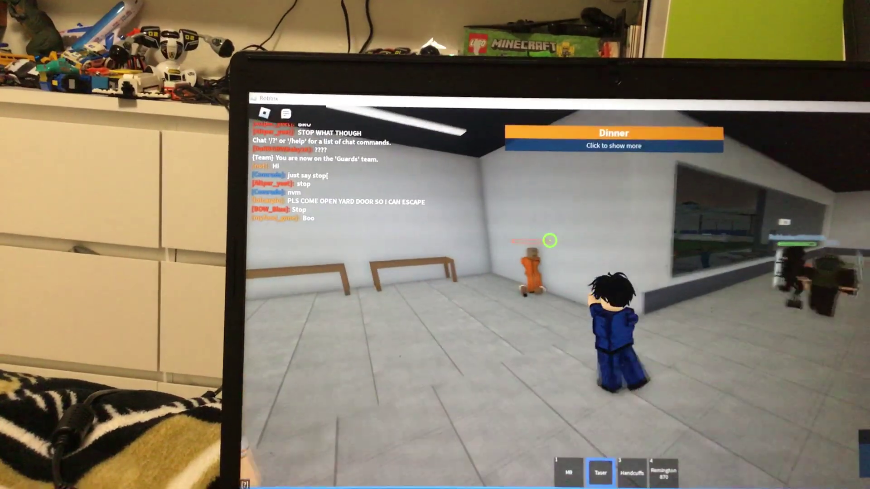
key("w")
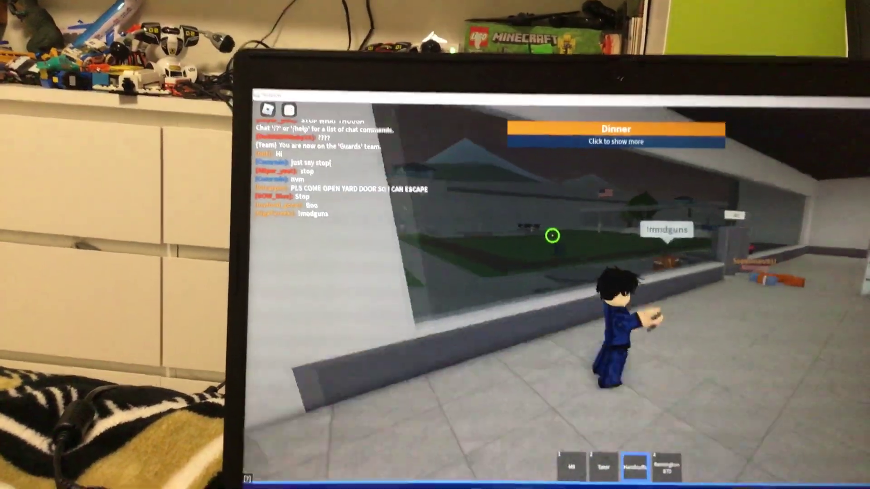
key("4")
key("w")
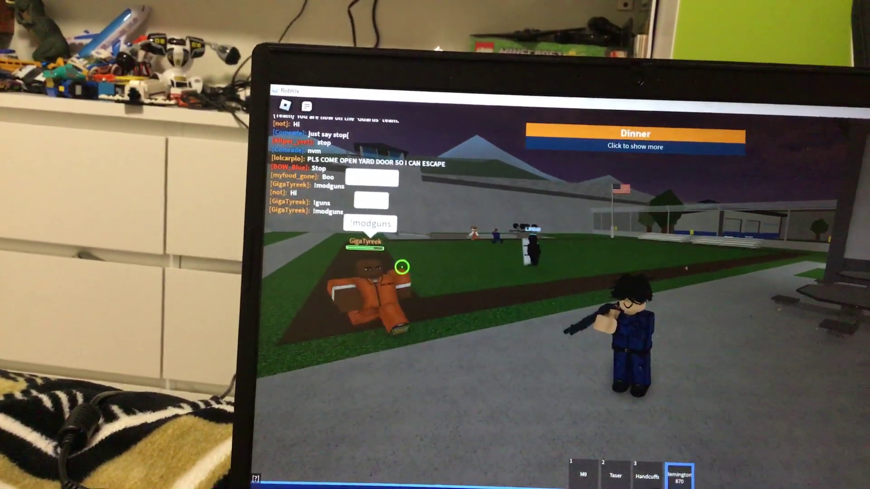
left_click(402, 266)
left_click(372, 255)
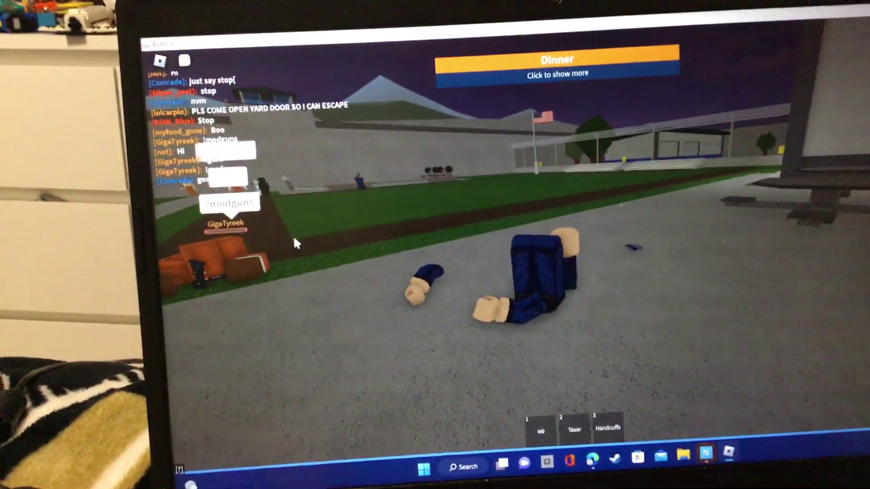
Step: Walk to the armory rack, take a Remington 870, and walk away carrying it
key("w")
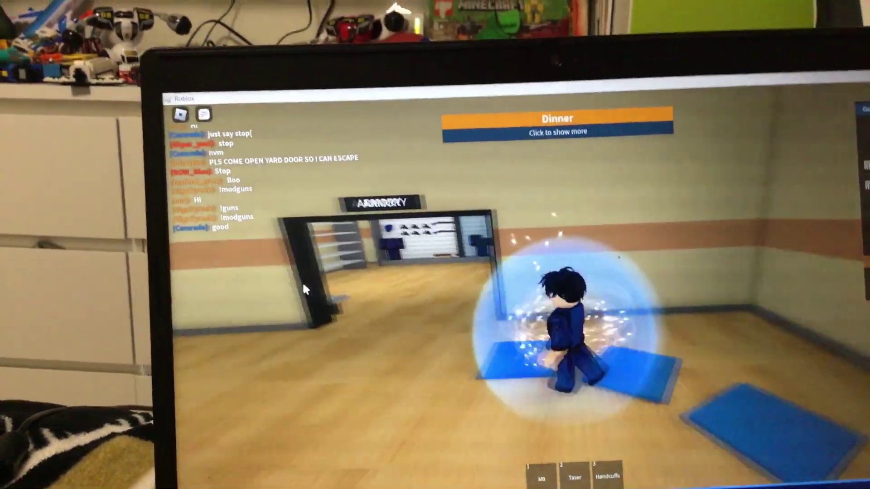
key("d")
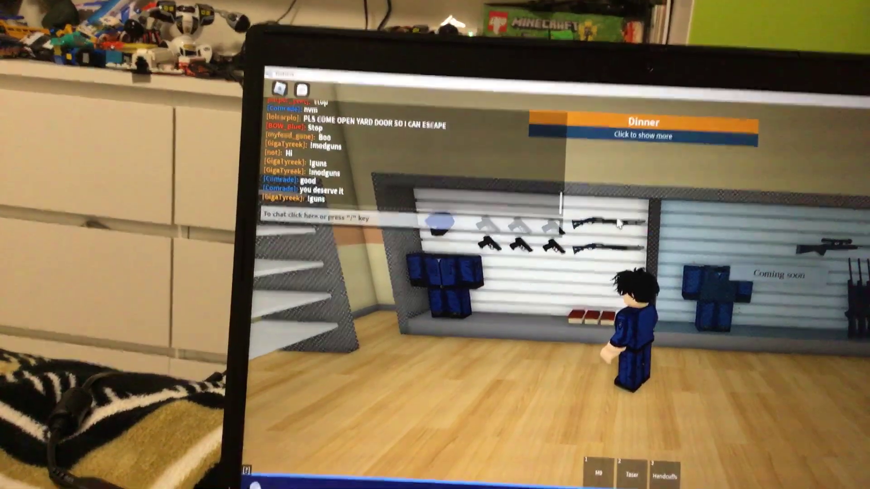
left_click(619, 223)
key("a")
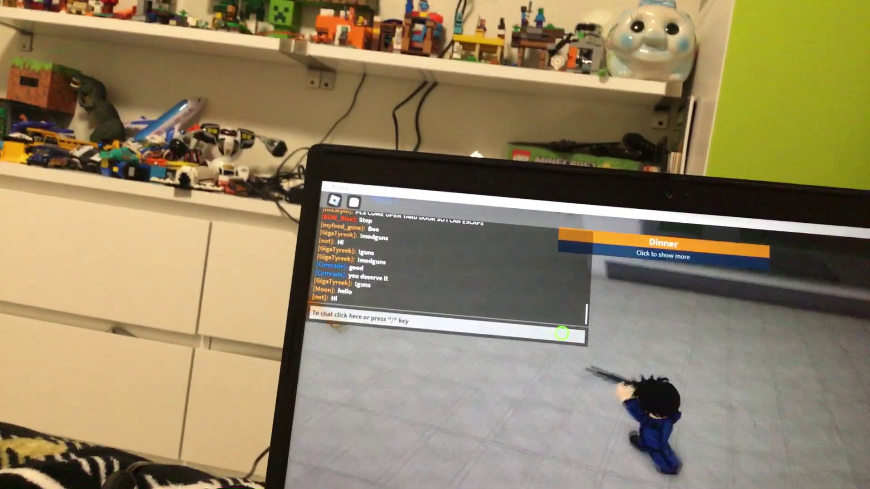
key("w")
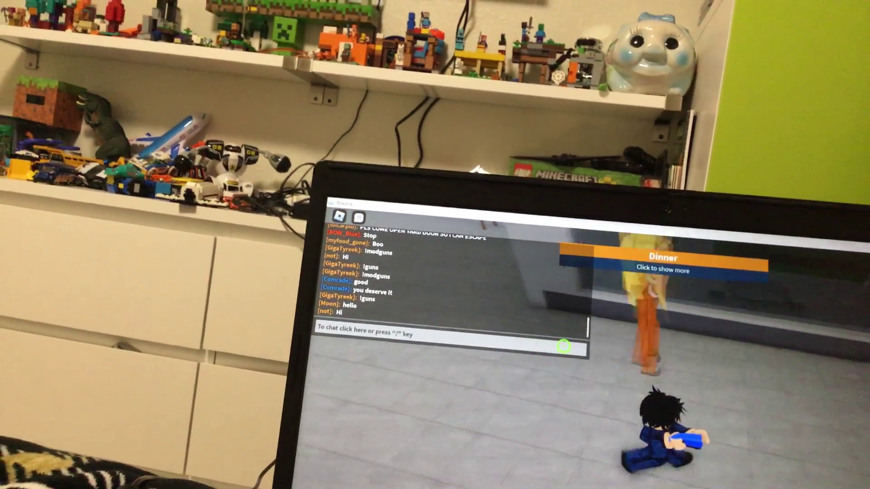